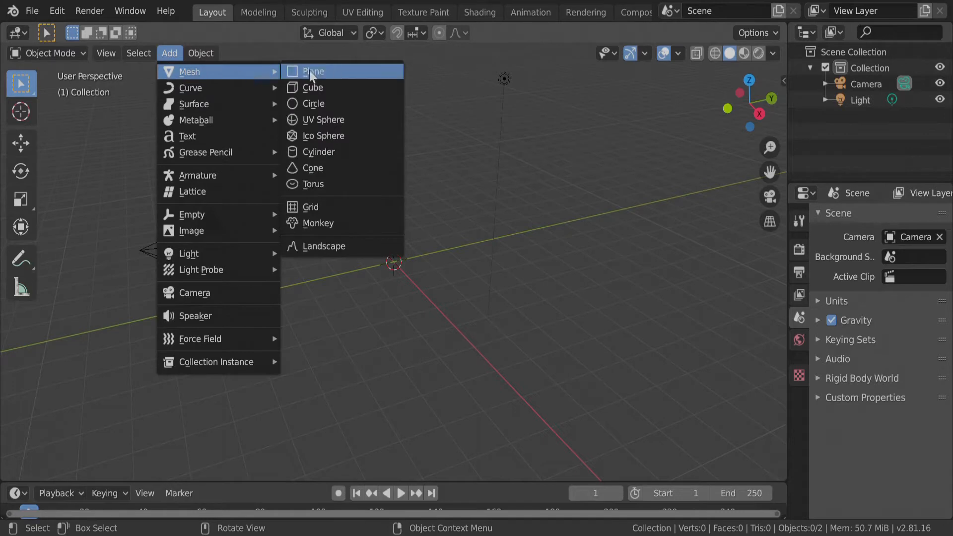
Add a Landscape mesh to the scene and scale it up uniformly to about 4.5.
left_click(316, 245)
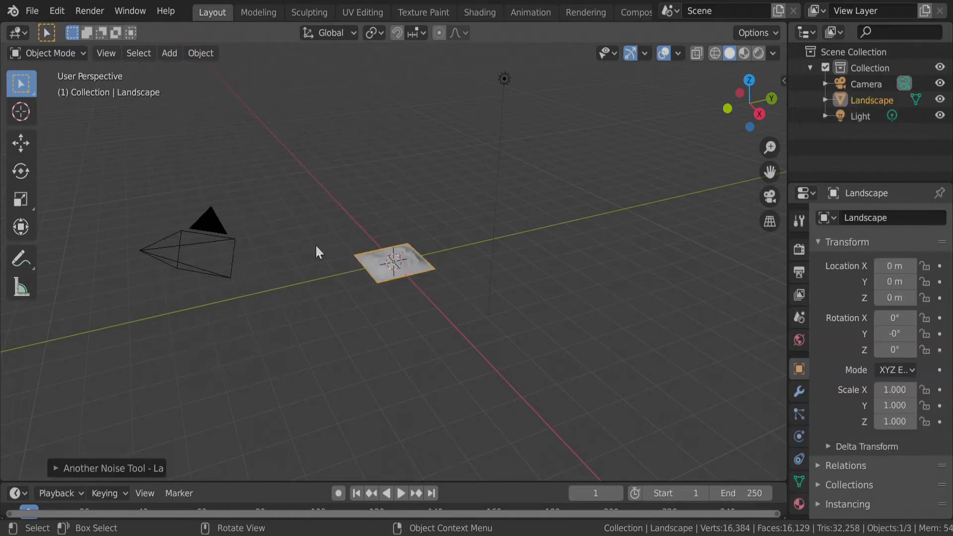
key("s")
left_click(436, 337)
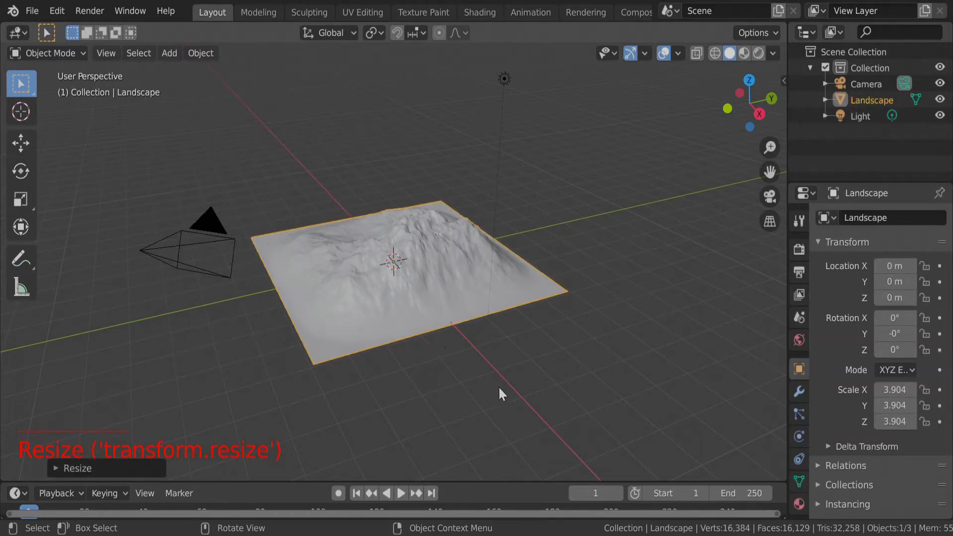
key("s")
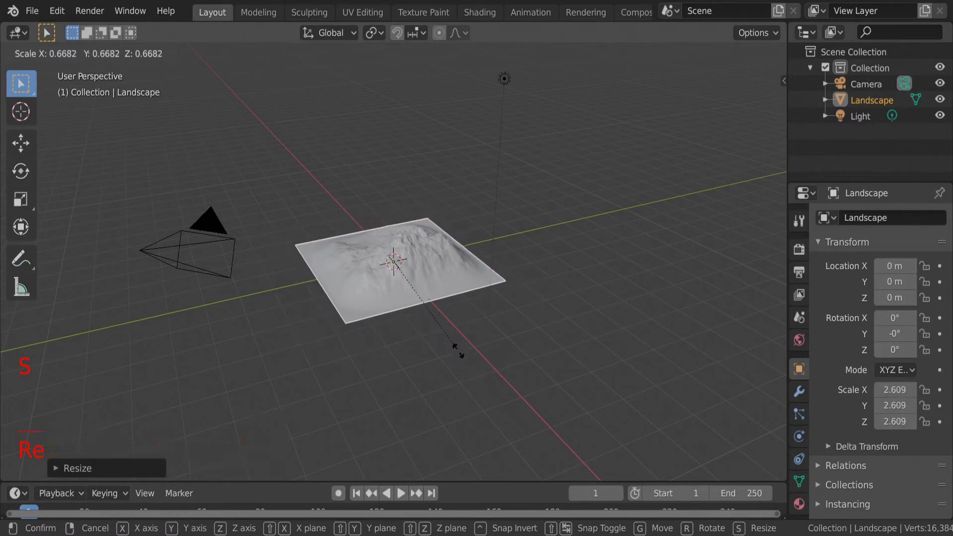
left_click(458, 350)
key("s")
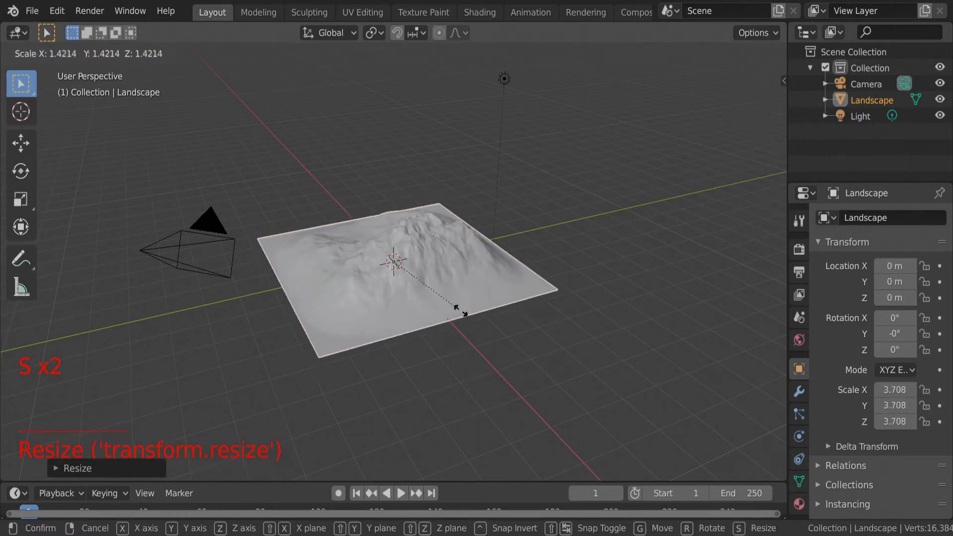
left_click(472, 324)
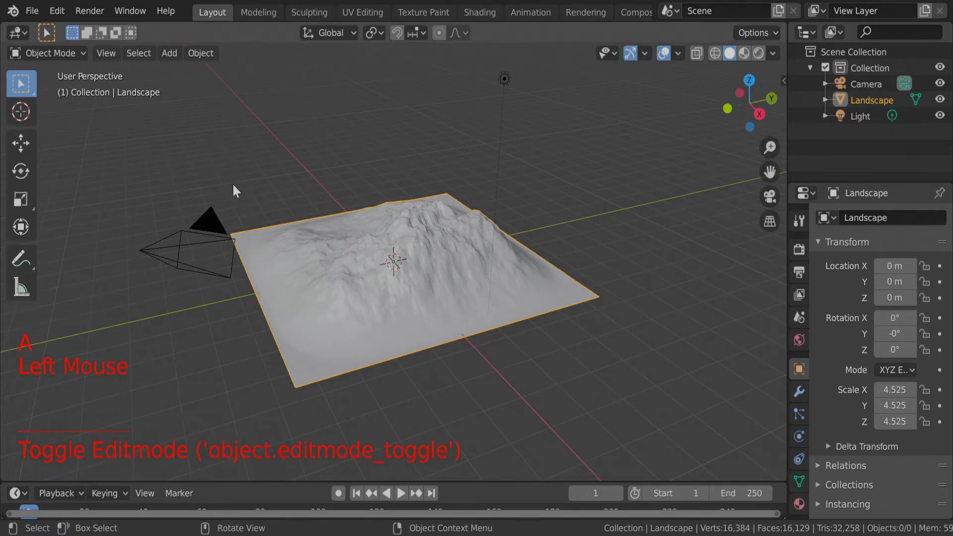
Unwrap the UVs of the whole landscape mesh in Edit Mode.
key("Tab")
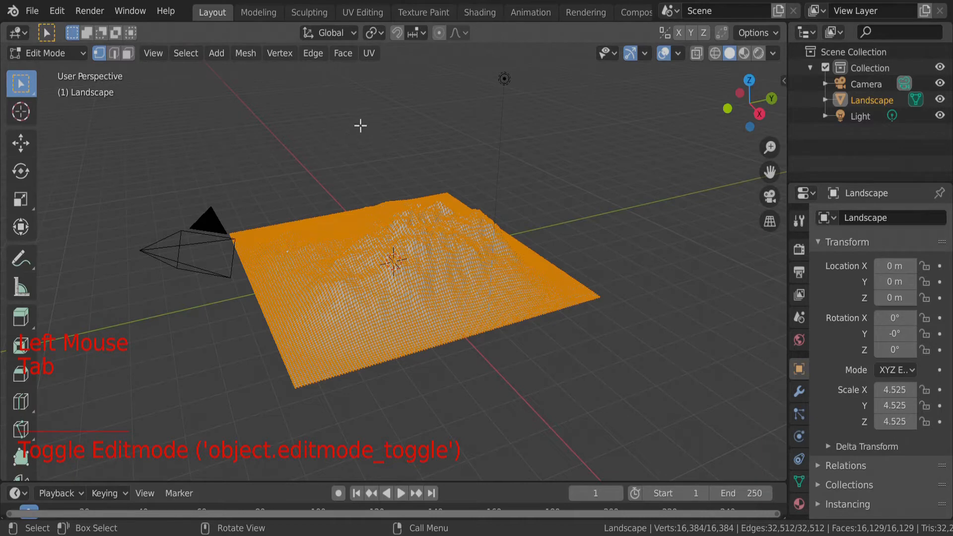
left_click(372, 52)
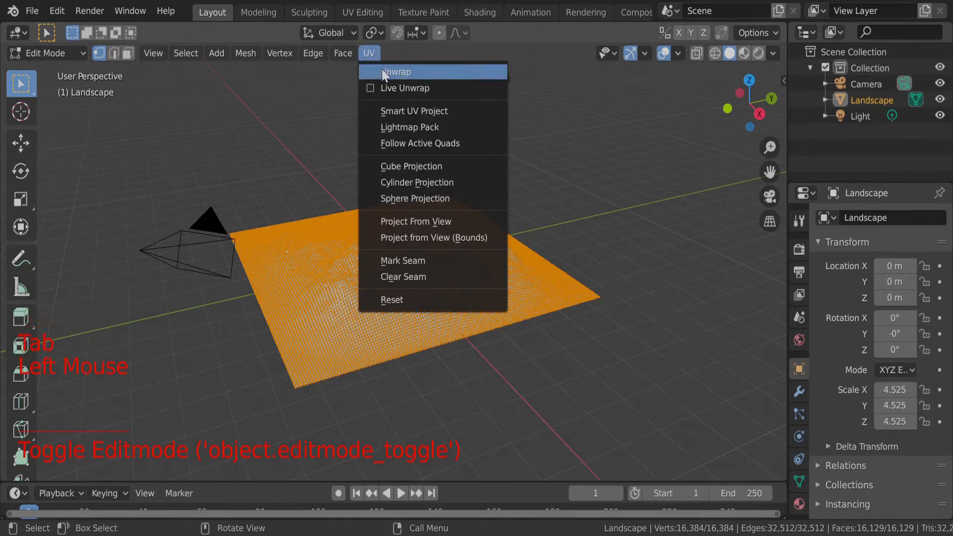
left_click(383, 71)
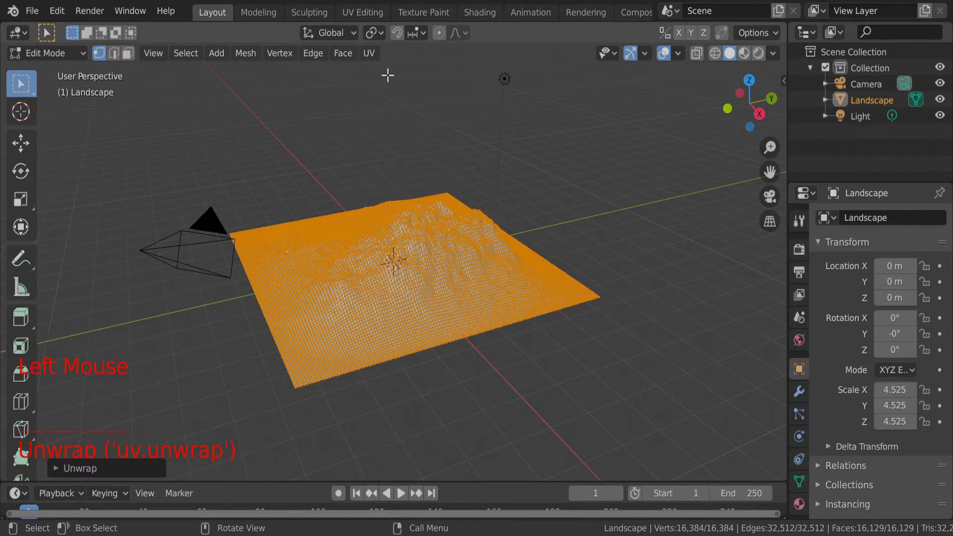
Switch to the UV Editing workspace and export the landscape's UV layout as an image.
left_click(363, 11)
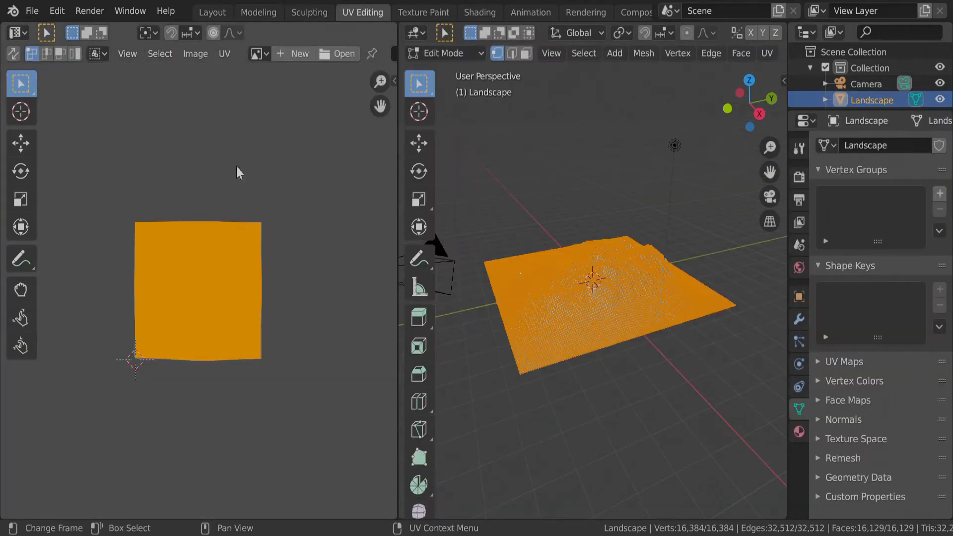
scroll(172, 313, "up", 8)
scroll(172, 314, "down", 6)
scroll(172, 314, "up", 7)
scroll(171, 314, "down", 6)
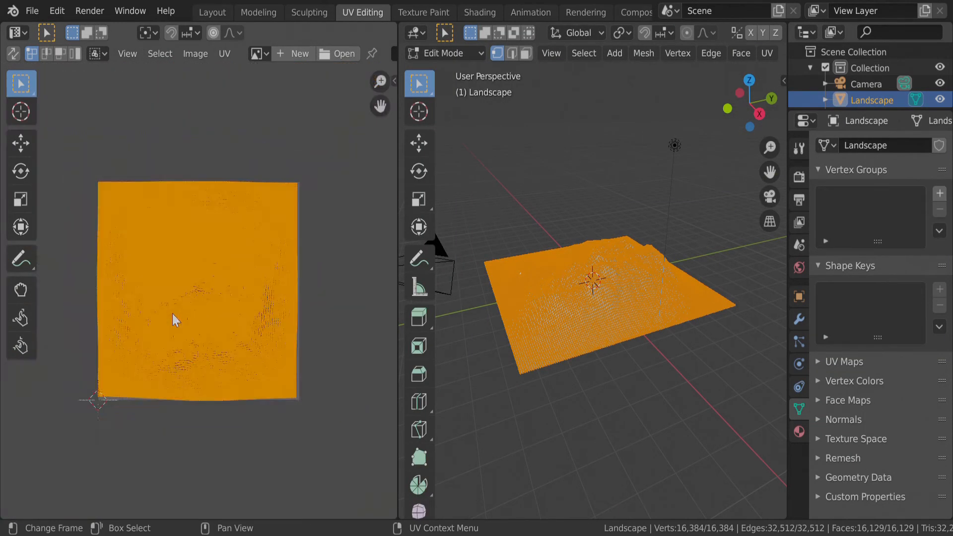
left_click(197, 52)
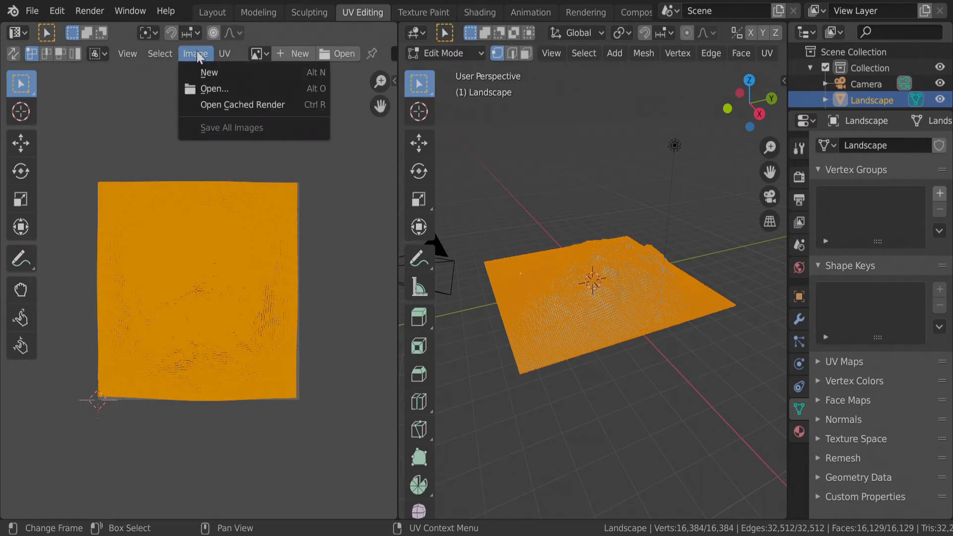
mouse_move(225, 52)
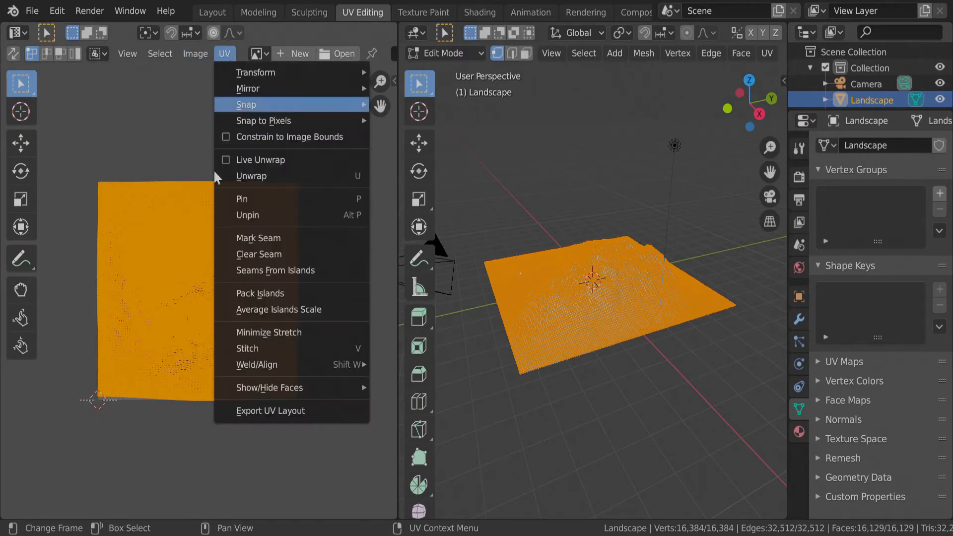
left_click(267, 411)
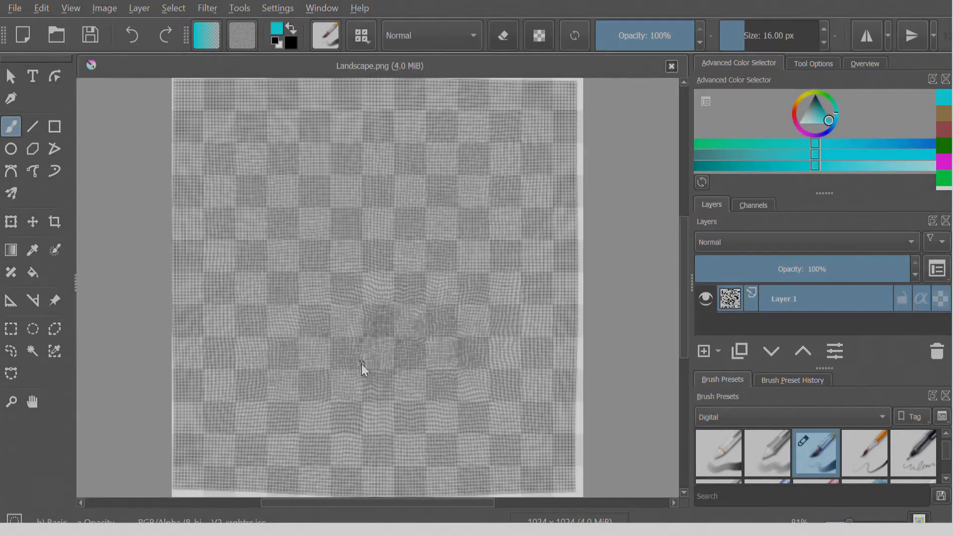
In Krita, paint a wide dark green border around Landscape.png with the Basic-3 Flow brush, enlarging the brush to about 324 px.
scroll(361, 364, "down", 1, "ctrl")
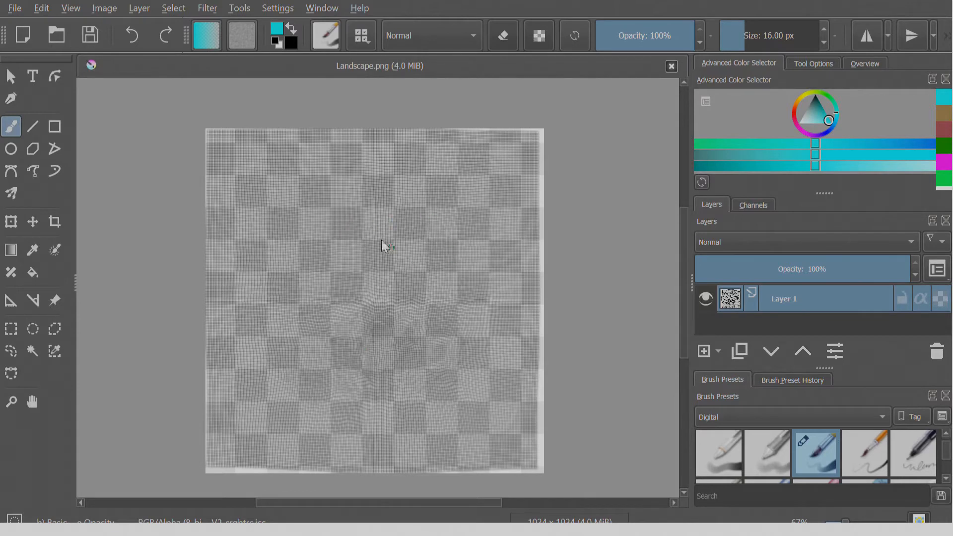
left_click(947, 179)
left_click(946, 147)
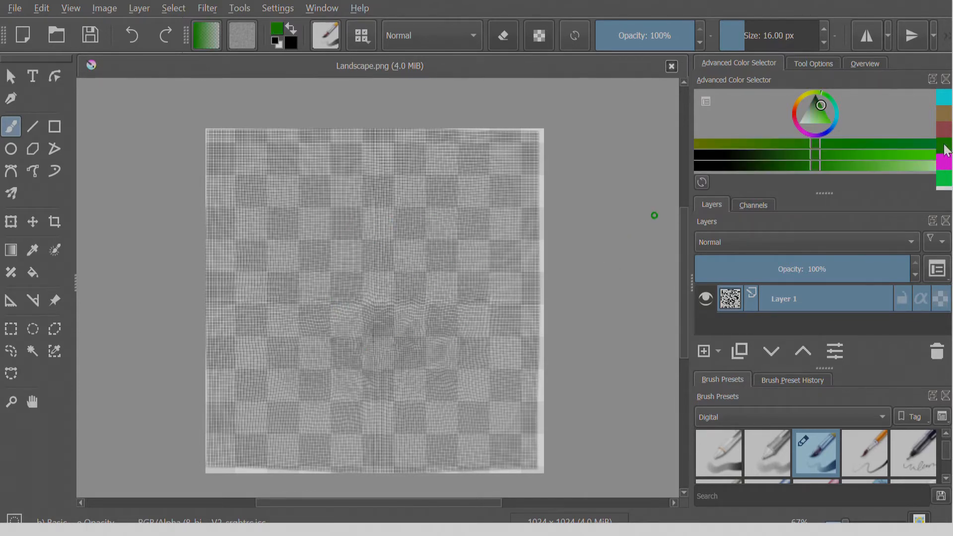
left_click(728, 464)
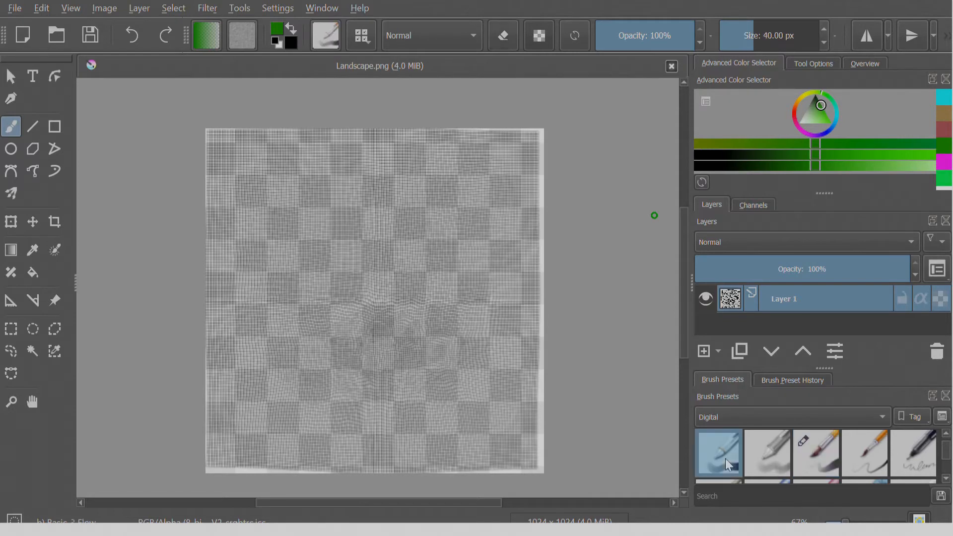
mouse_move(211, 136)
left_mouse_down()
mouse_move(535, 124)
mouse_move(194, 125)
mouse_move(205, 161)
mouse_move(204, 447)
mouse_move(215, 474)
left_mouse_up()
left_click_drag(774, 42, 790, 40)
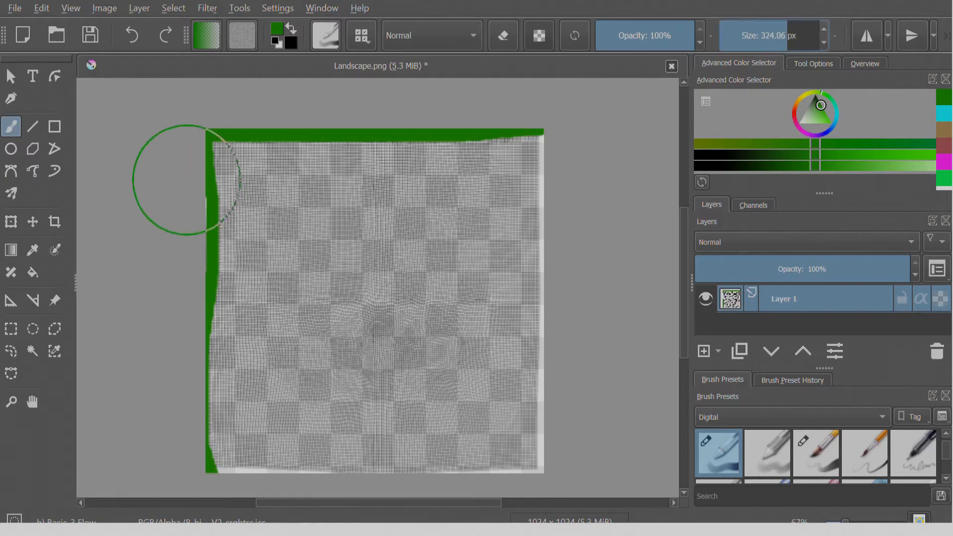
mouse_move(198, 153)
left_mouse_down()
mouse_move(193, 369)
mouse_move(202, 464)
mouse_move(494, 473)
mouse_move(552, 427)
mouse_move(558, 270)
mouse_move(528, 111)
mouse_move(664, 308)
left_mouse_up()
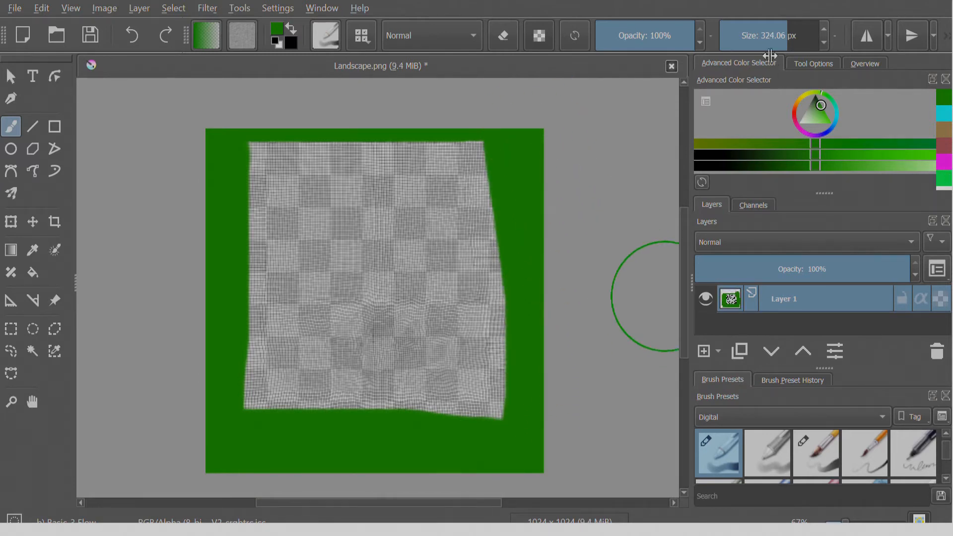
Paint two near-white patches over the distorted peak areas of the grid with the brush reduced to about 25 px.
mouse_move(775, 44)
left_mouse_down()
mouse_move(742, 46)
mouse_move(758, 48)
left_mouse_up()
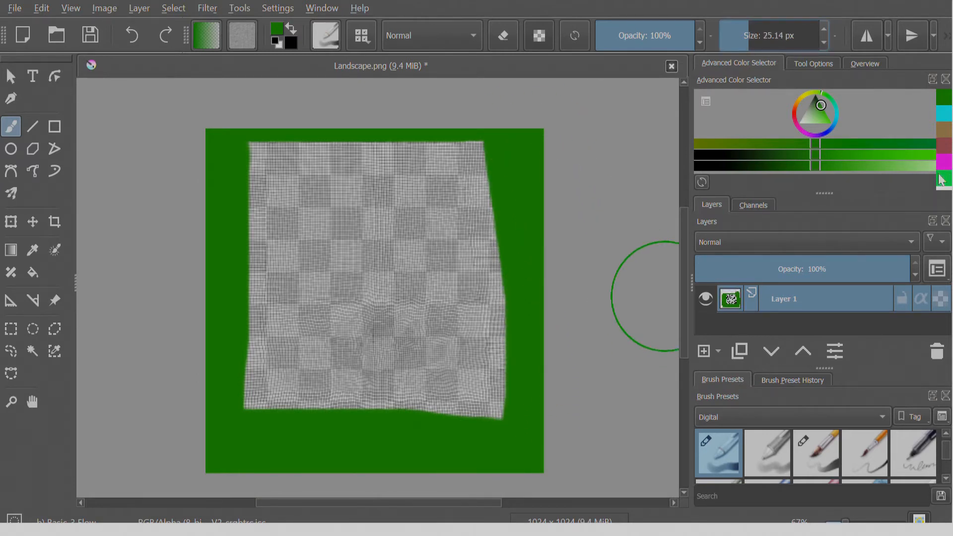
scroll(944, 188, "down", 3)
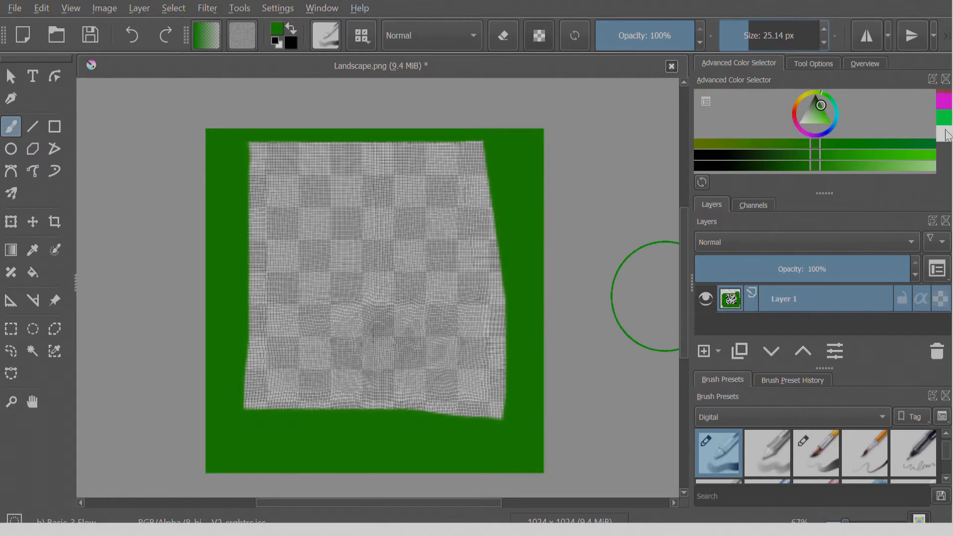
left_click(946, 133)
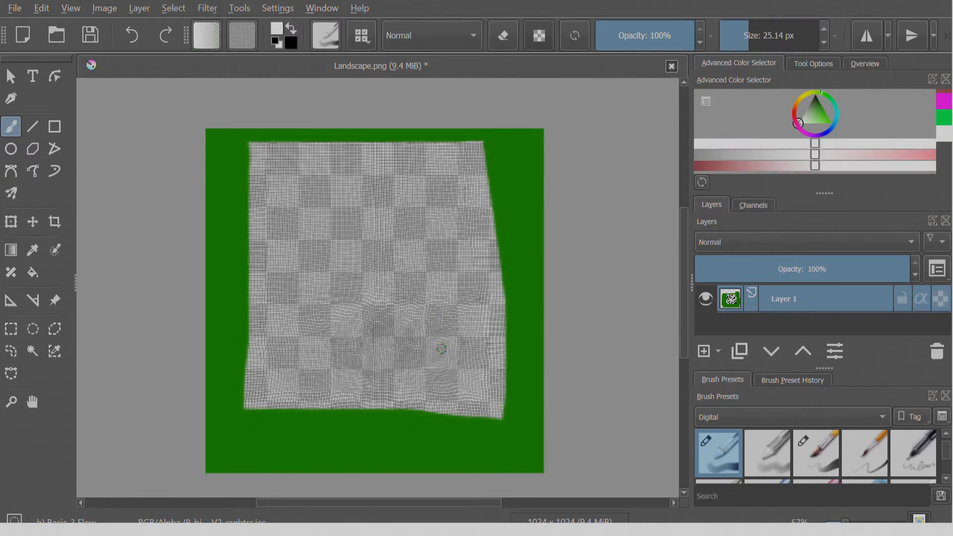
scroll(442, 364, "up", 2, "ctrl")
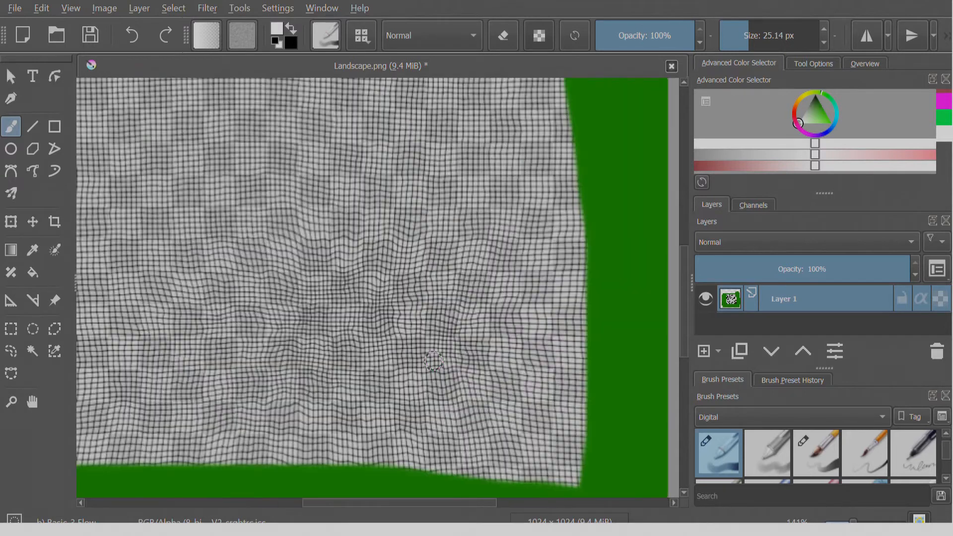
scroll(433, 361, "down", 1, "ctrl")
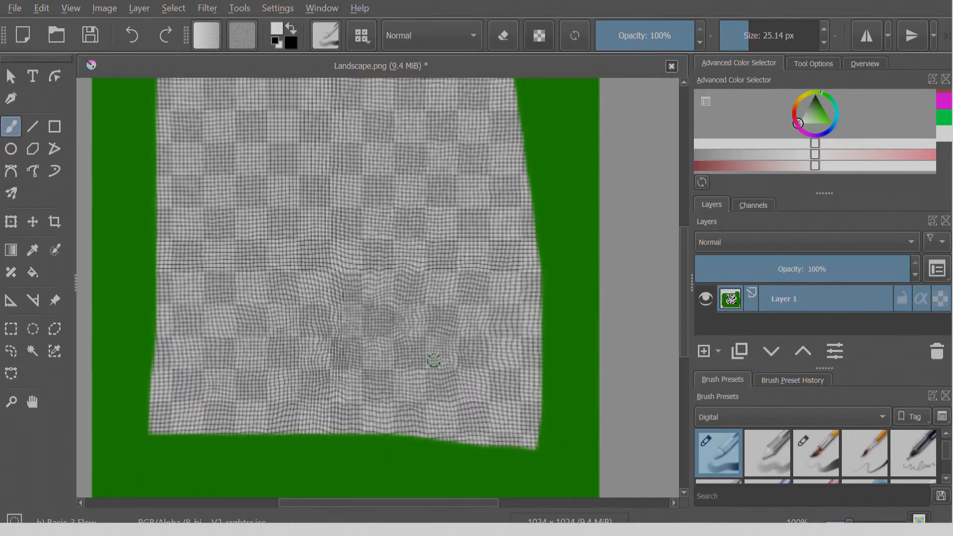
mouse_move(444, 358)
left_mouse_down()
mouse_move(426, 362)
mouse_move(447, 366)
mouse_move(434, 348)
mouse_move(448, 330)
mouse_move(419, 326)
left_mouse_up()
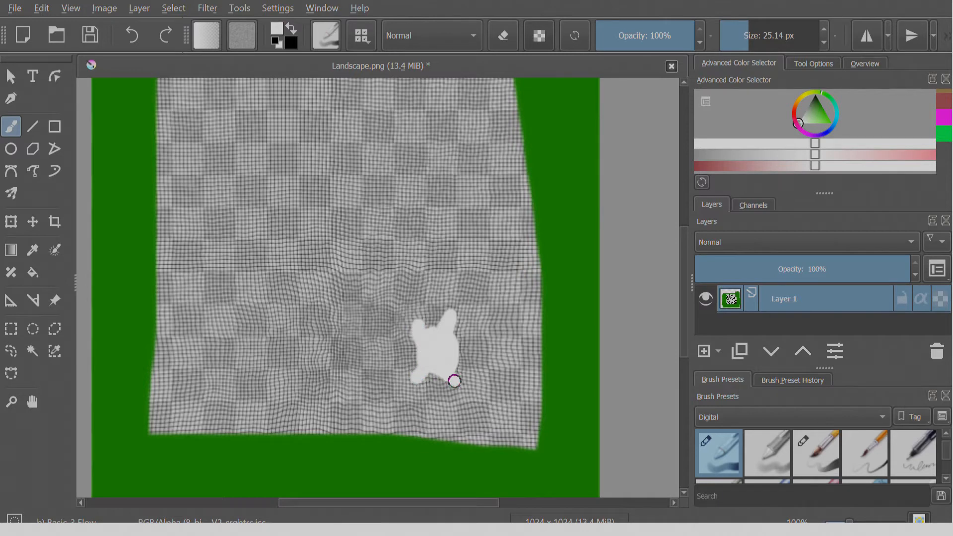
mouse_move(360, 319)
left_mouse_down()
mouse_move(349, 307)
mouse_move(337, 330)
mouse_move(370, 319)
mouse_move(358, 331)
left_mouse_up()
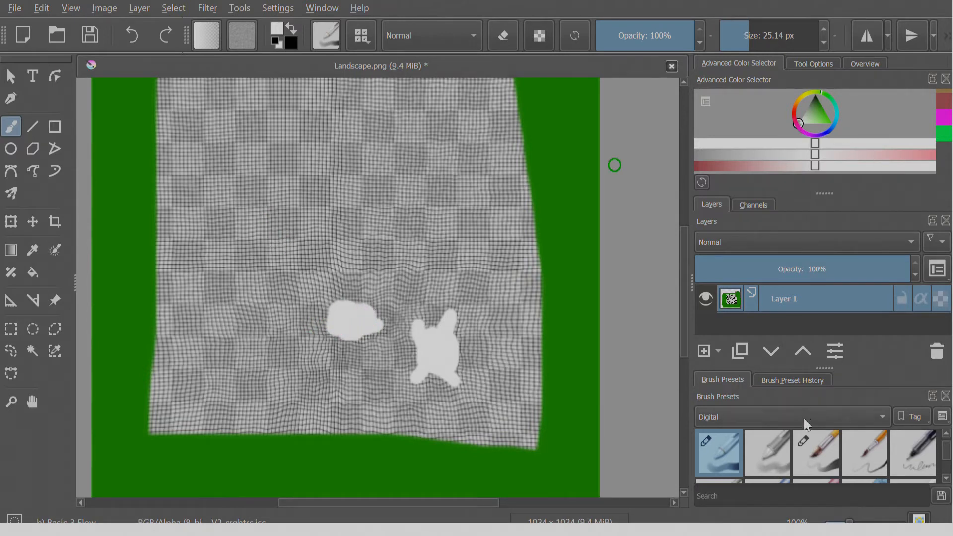
Spray a light green tint over the UV layout with the Airbrush Soft preset at 35% opacity and about 339 px.
scroll(784, 444, "down", 1)
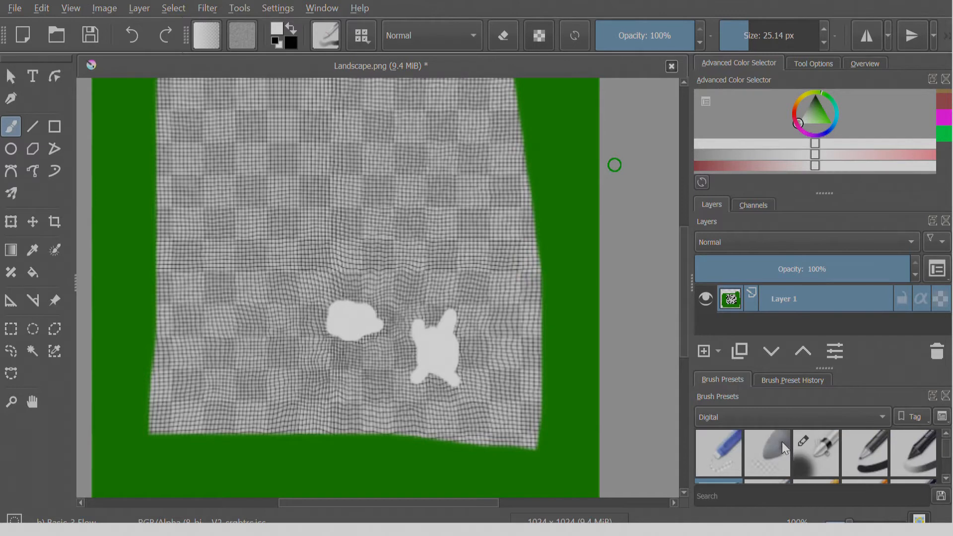
left_click(807, 453)
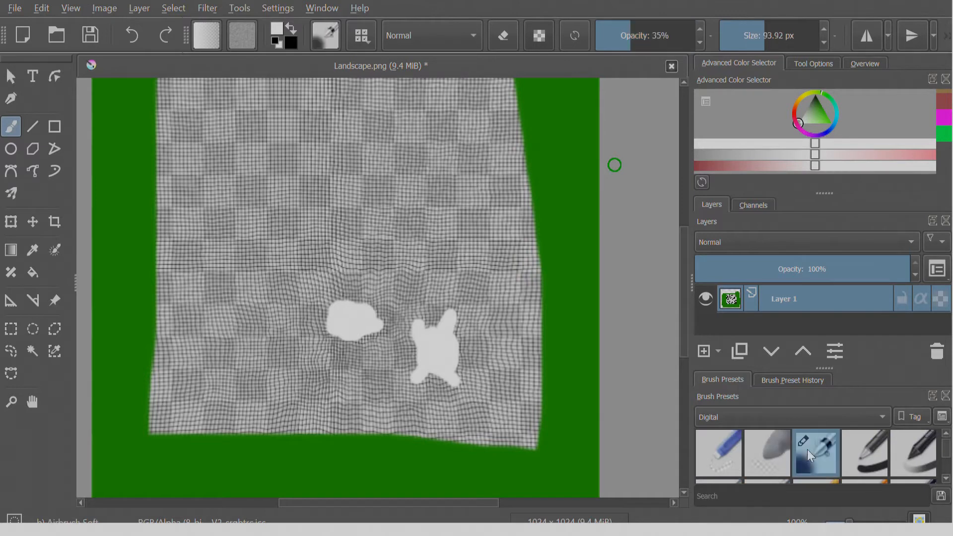
left_click(821, 107)
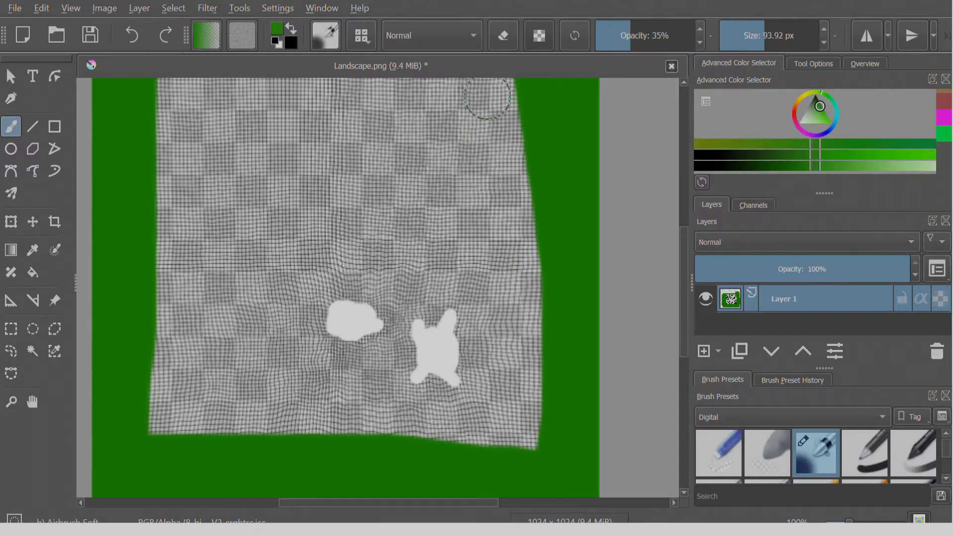
scroll(439, 167, "down", 2, "ctrl")
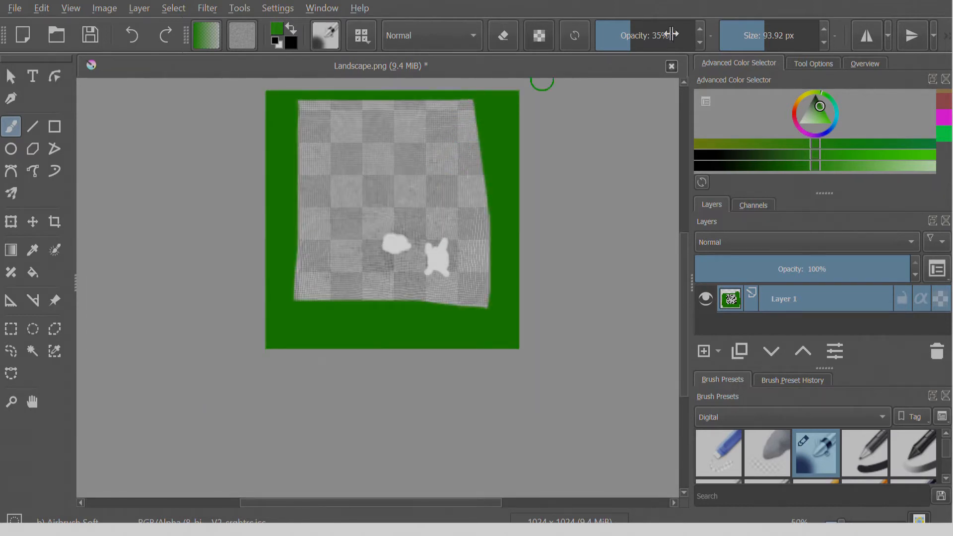
left_click_drag(772, 47, 789, 44)
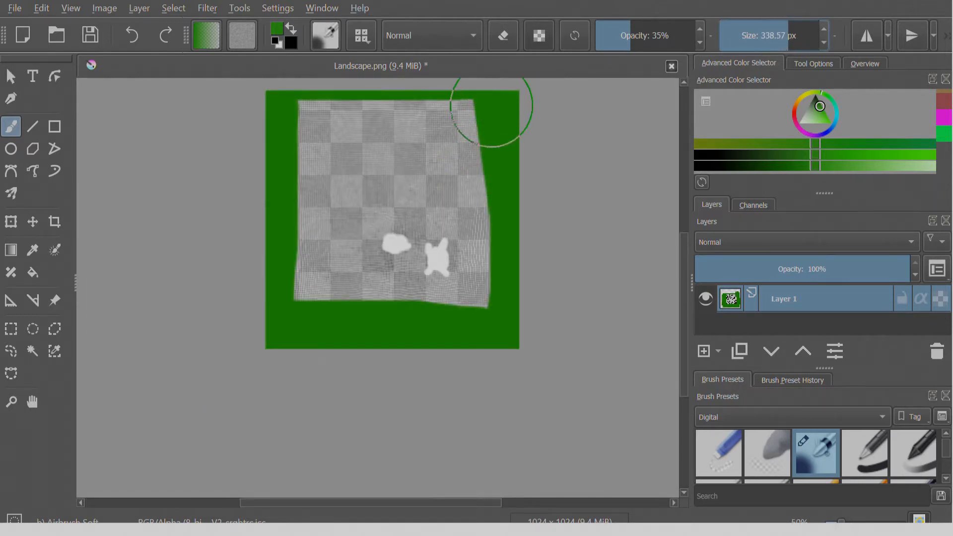
mouse_move(471, 119)
left_mouse_down()
mouse_move(337, 124)
mouse_move(298, 111)
mouse_move(469, 128)
mouse_move(483, 252)
mouse_move(430, 287)
mouse_move(348, 273)
mouse_move(270, 204)
mouse_move(347, 116)
mouse_move(347, 198)
mouse_move(305, 228)
mouse_move(452, 215)
mouse_move(464, 306)
mouse_move(305, 300)
left_mouse_up()
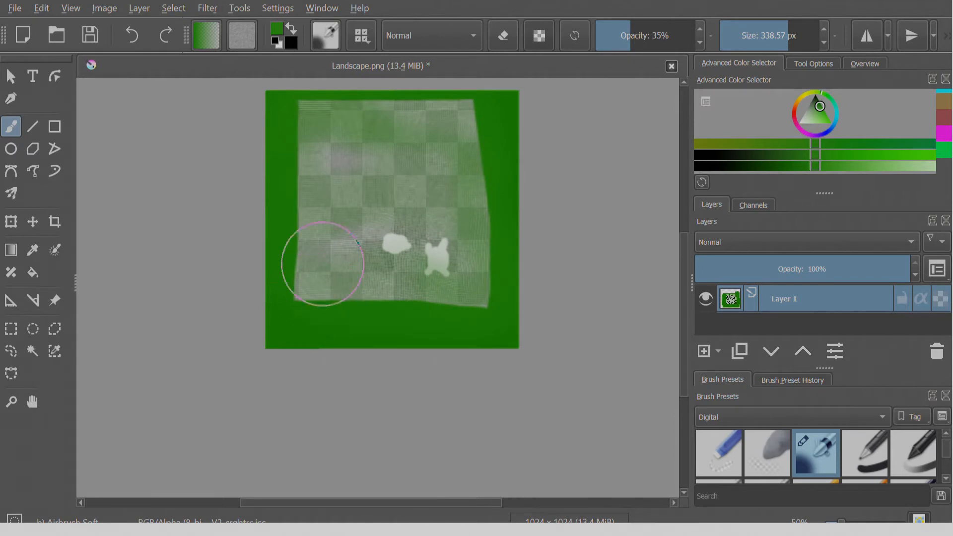
Raise the airbrush opacity to 86%, spray green inward from the border, and cover the middle area with reddish brown around the white patches.
left_click_drag(646, 36, 681, 36)
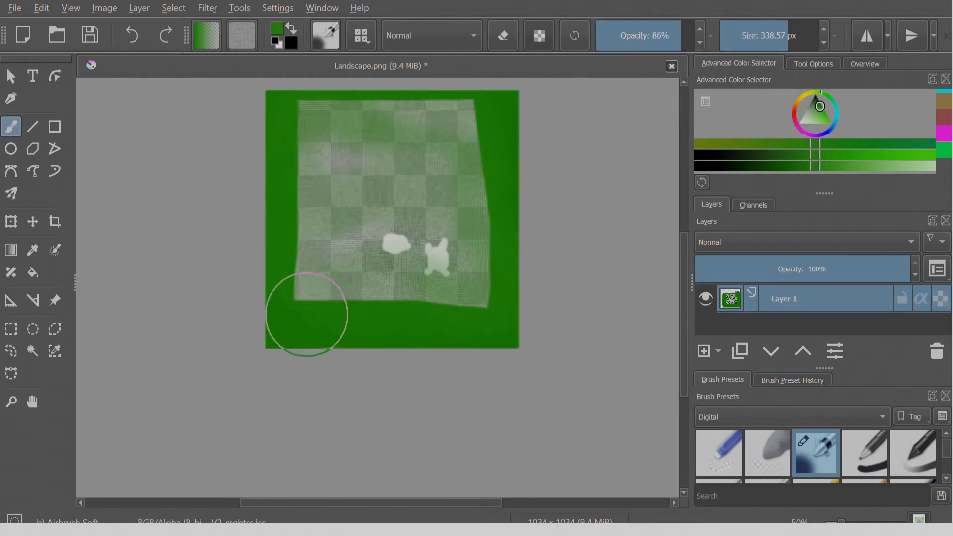
mouse_move(299, 308)
left_mouse_down()
mouse_move(279, 117)
mouse_move(298, 99)
mouse_move(411, 96)
mouse_move(453, 102)
mouse_move(472, 121)
mouse_move(305, 111)
mouse_move(485, 106)
mouse_move(383, 107)
mouse_move(279, 149)
mouse_move(294, 149)
mouse_move(288, 320)
mouse_move(336, 309)
mouse_move(415, 325)
mouse_move(476, 305)
mouse_move(487, 315)
mouse_move(500, 291)
mouse_move(485, 318)
left_mouse_up()
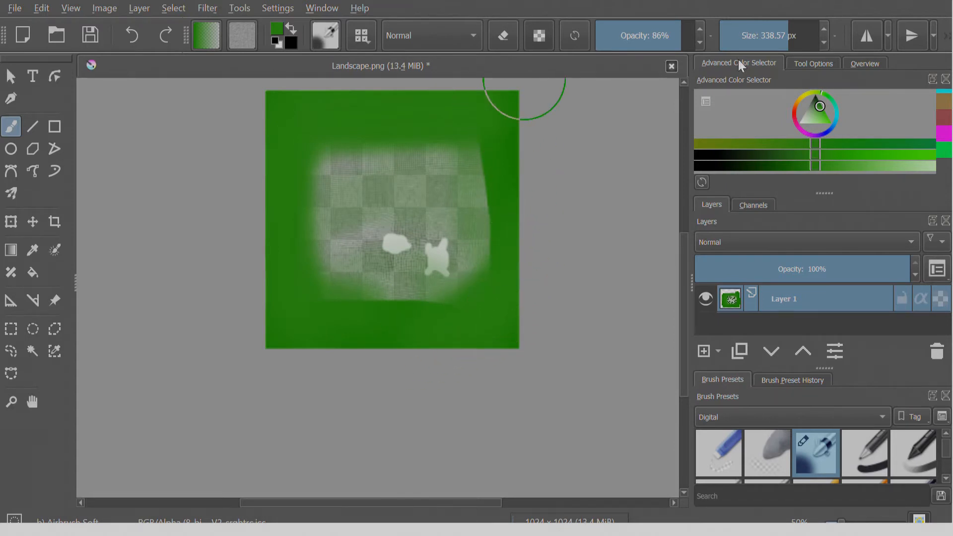
left_click(945, 117)
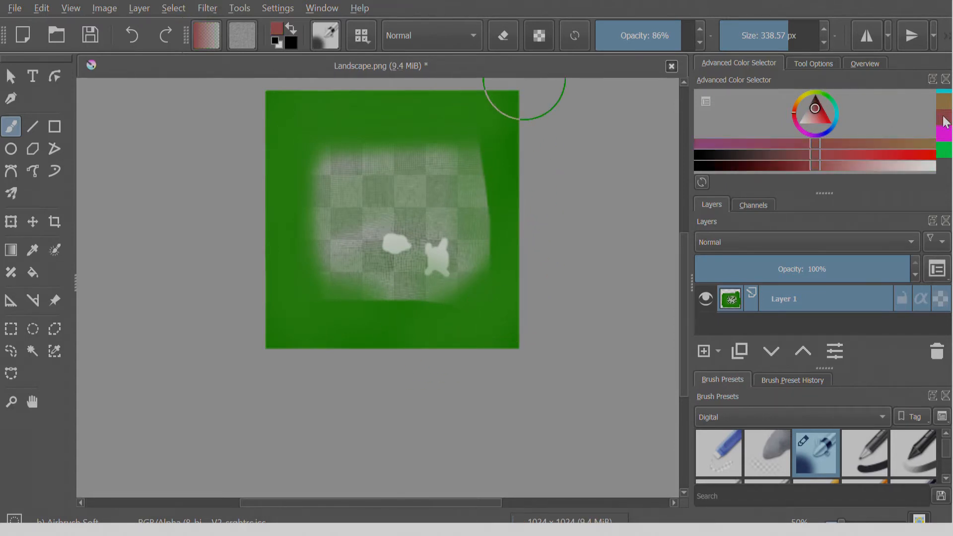
mouse_move(440, 182)
left_mouse_down()
mouse_move(387, 163)
mouse_move(329, 172)
mouse_move(330, 278)
mouse_move(476, 297)
mouse_move(460, 149)
mouse_move(358, 153)
mouse_move(385, 181)
mouse_move(419, 184)
mouse_move(394, 188)
mouse_move(335, 241)
mouse_move(414, 274)
mouse_move(438, 192)
mouse_move(469, 215)
mouse_move(466, 276)
mouse_move(364, 294)
left_mouse_up()
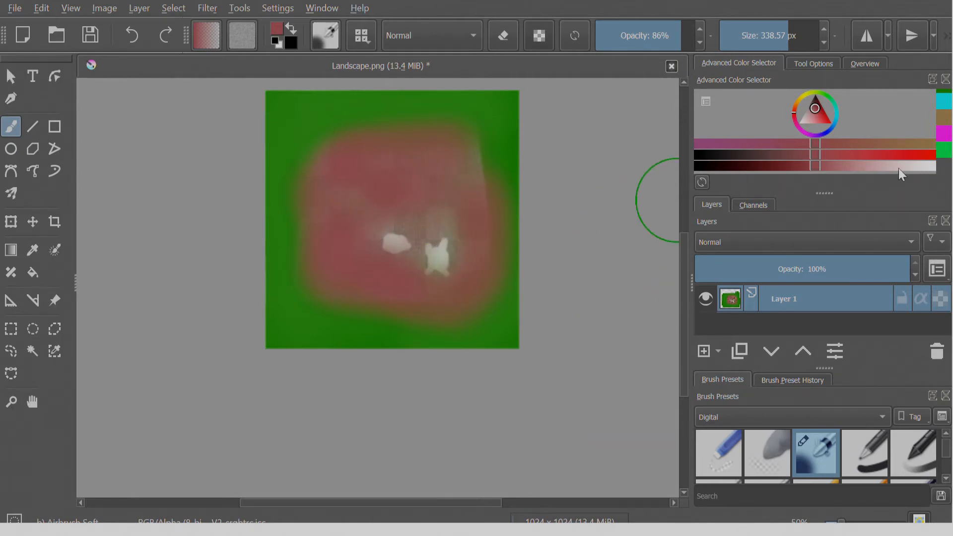
Spray near-white snow over and around the two white patches with the airbrush at 86% opacity and about 339 px.
scroll(940, 144, "down", 2)
scroll(940, 144, "up", 3)
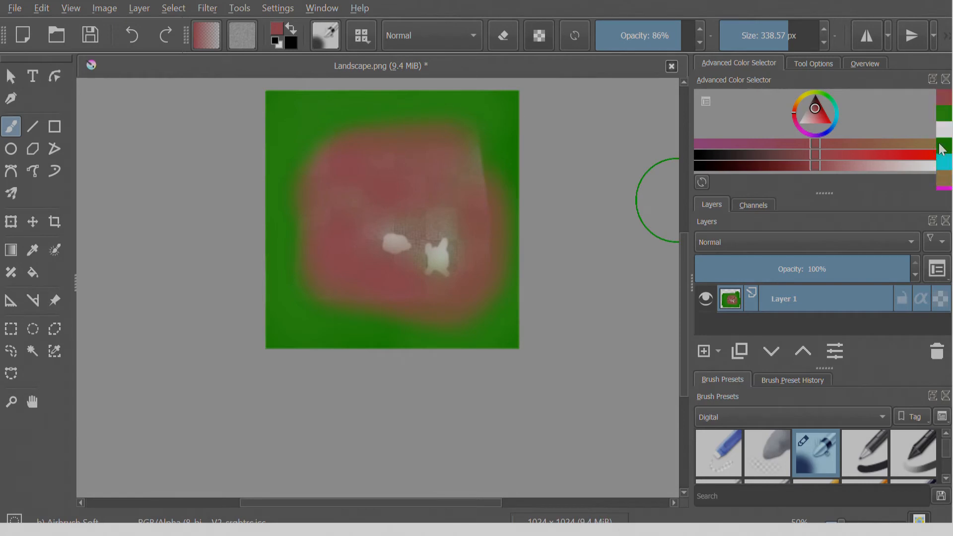
left_click(948, 140)
mouse_move(445, 293)
left_mouse_down()
mouse_move(426, 247)
mouse_move(387, 241)
mouse_move(366, 218)
mouse_move(373, 245)
mouse_move(381, 230)
mouse_move(425, 258)
mouse_move(459, 258)
mouse_move(447, 267)
mouse_move(409, 238)
left_mouse_up()
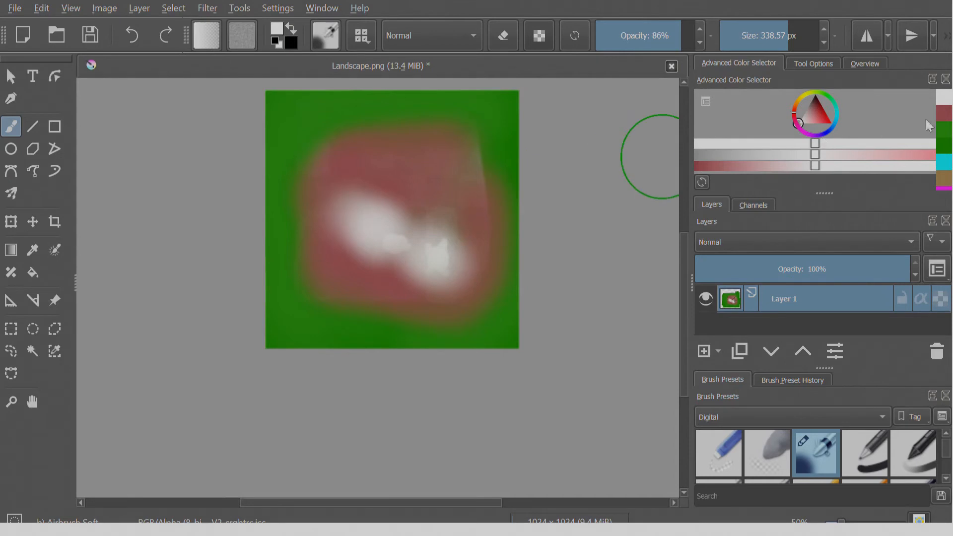
Apply a faint green tint over the painted middle area with the airbrush at 10% opacity and about 777 px.
left_click(941, 133)
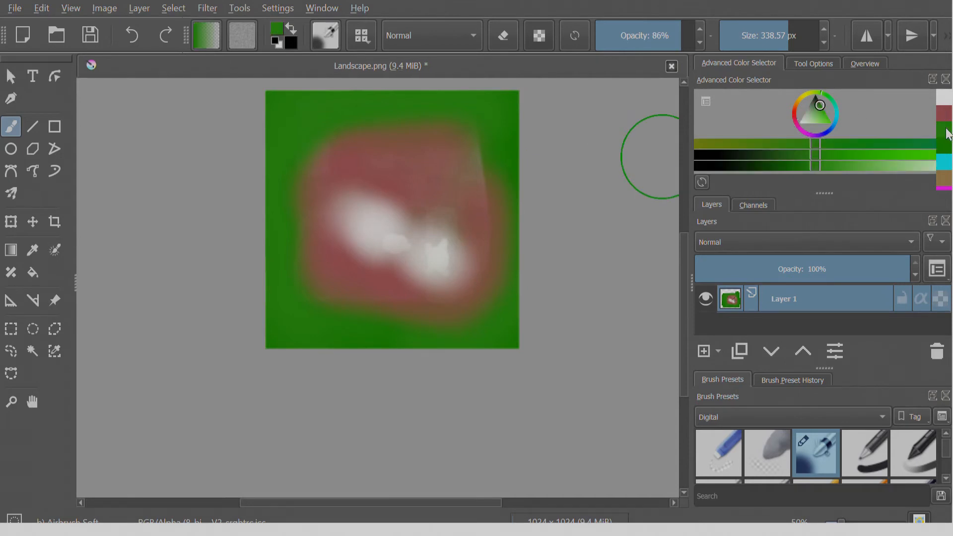
left_click_drag(702, 36, 615, 48)
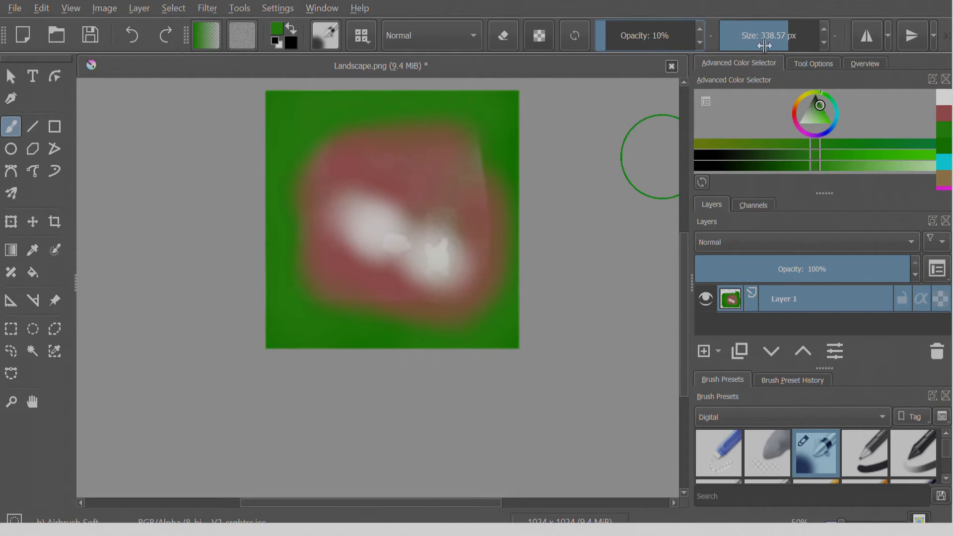
left_click_drag(775, 47, 822, 50)
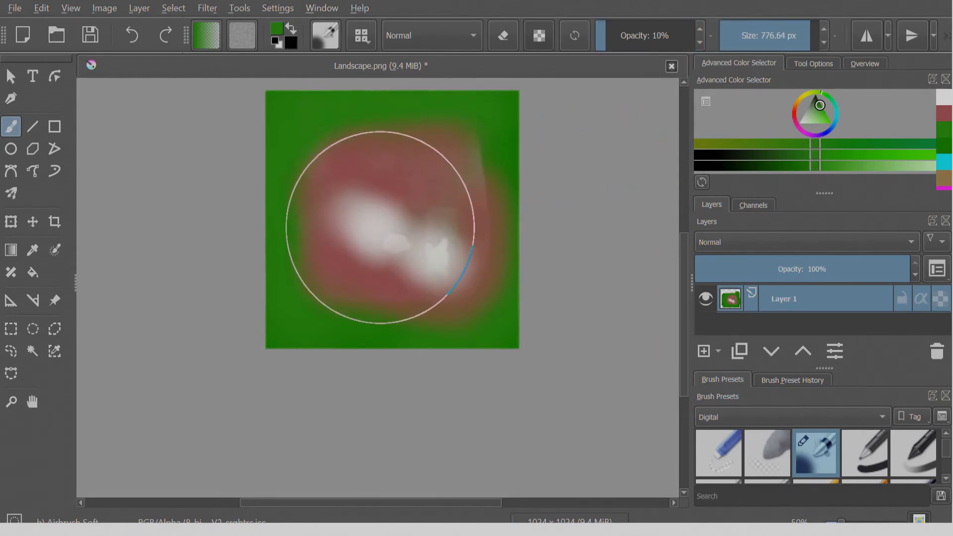
left_click(380, 228)
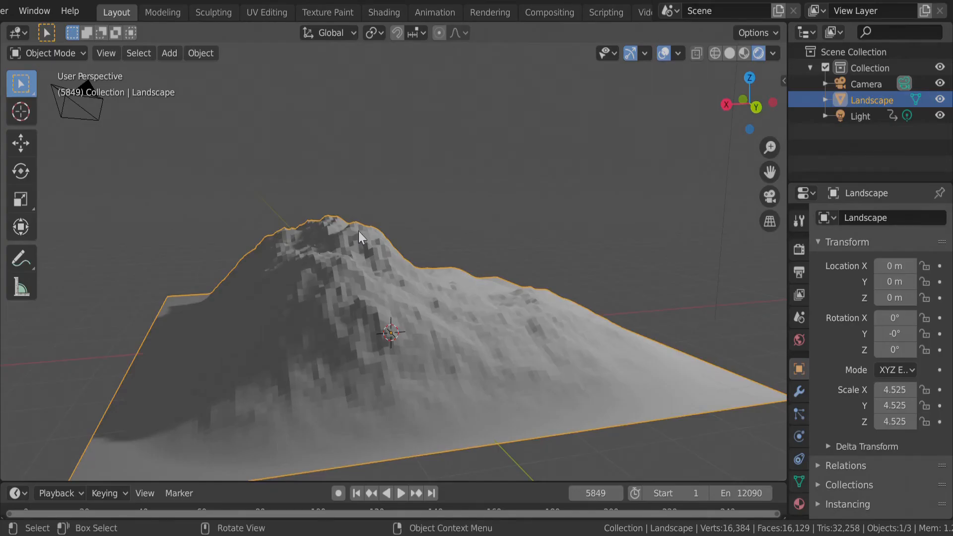
In Blender's Shading workspace, add an Image Texture node beside the Principled BSDF node of the landscape's material.
left_click(377, 12)
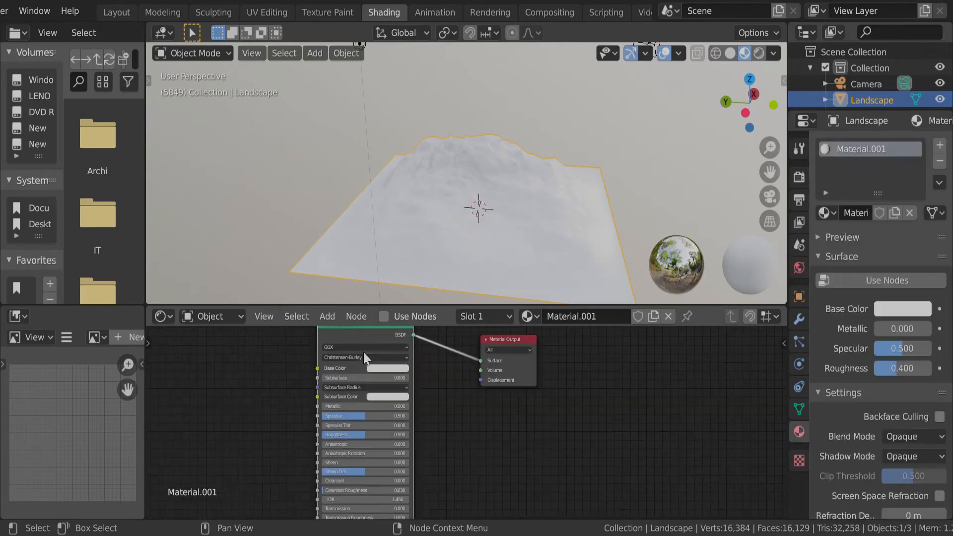
left_click_drag(367, 339, 395, 361)
left_click(328, 316)
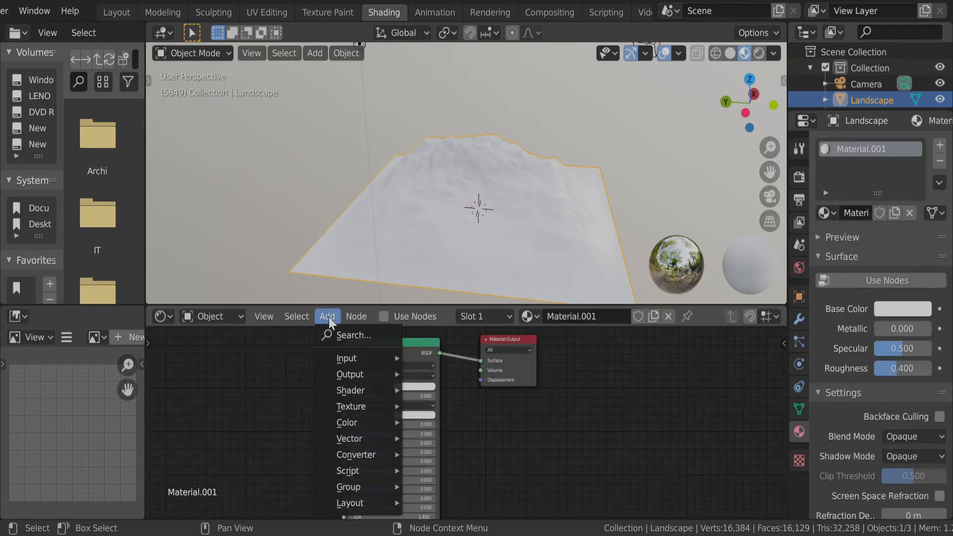
mouse_move(344, 409)
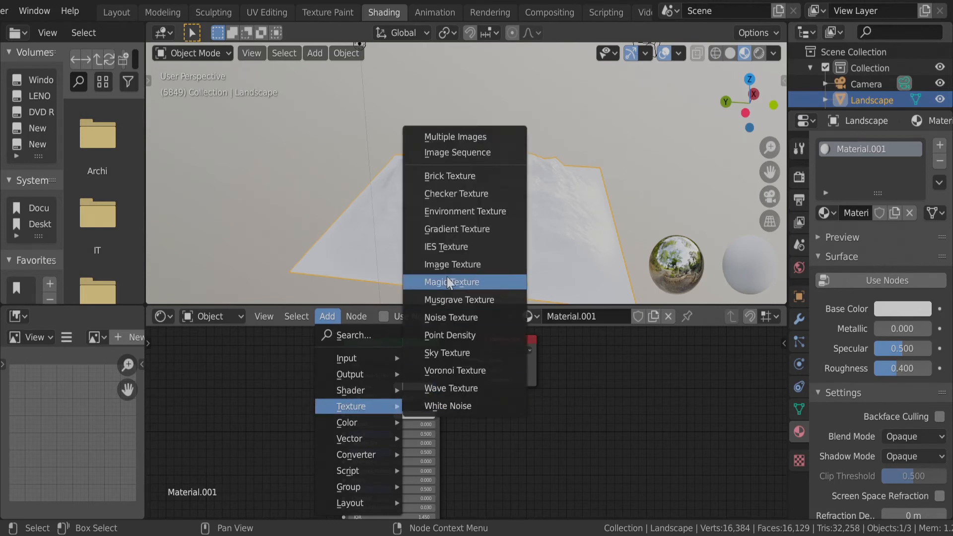
left_click(449, 264)
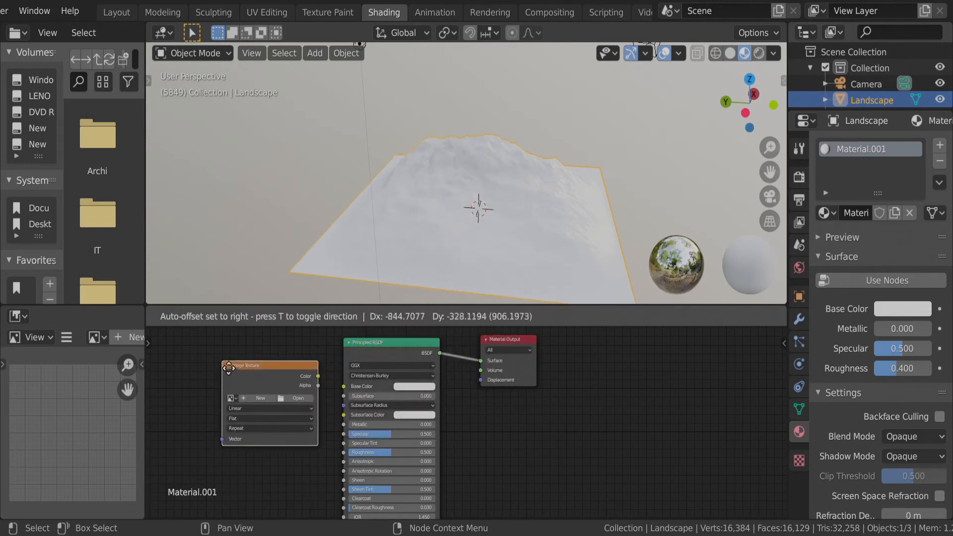
left_click(202, 369)
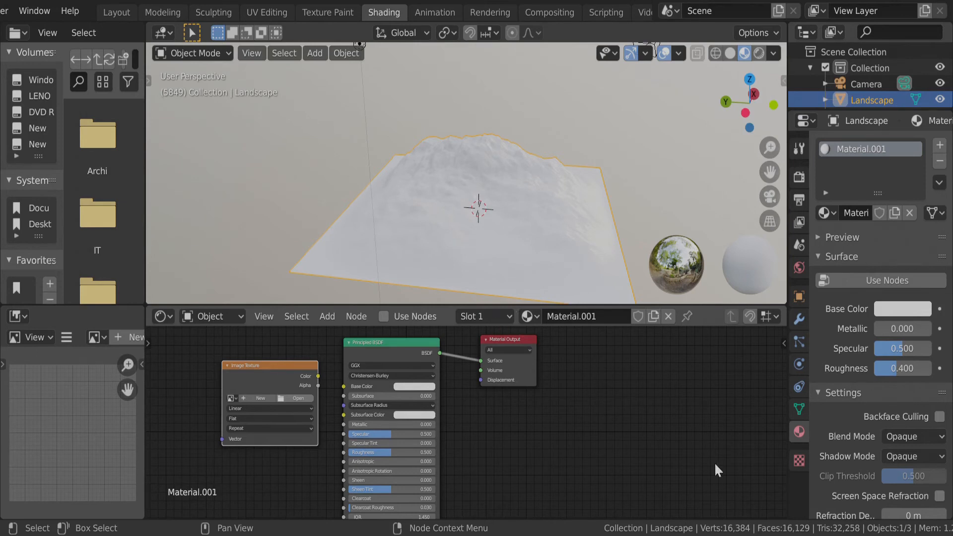
Load Landscape.png into the Image Texture node, connect its Color to Base Color, and enable Use Nodes for the material.
left_click(714, 515)
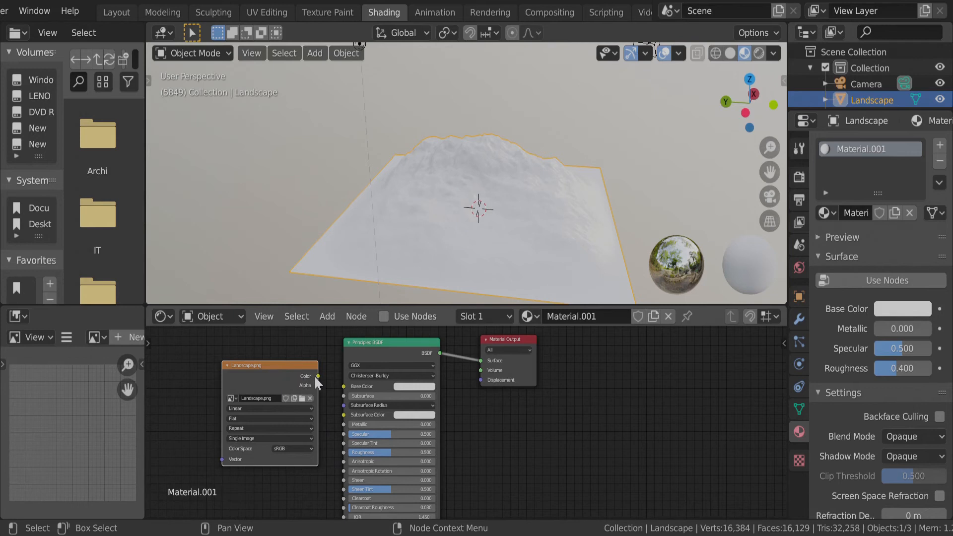
left_click_drag(319, 376, 344, 386)
left_click(383, 317)
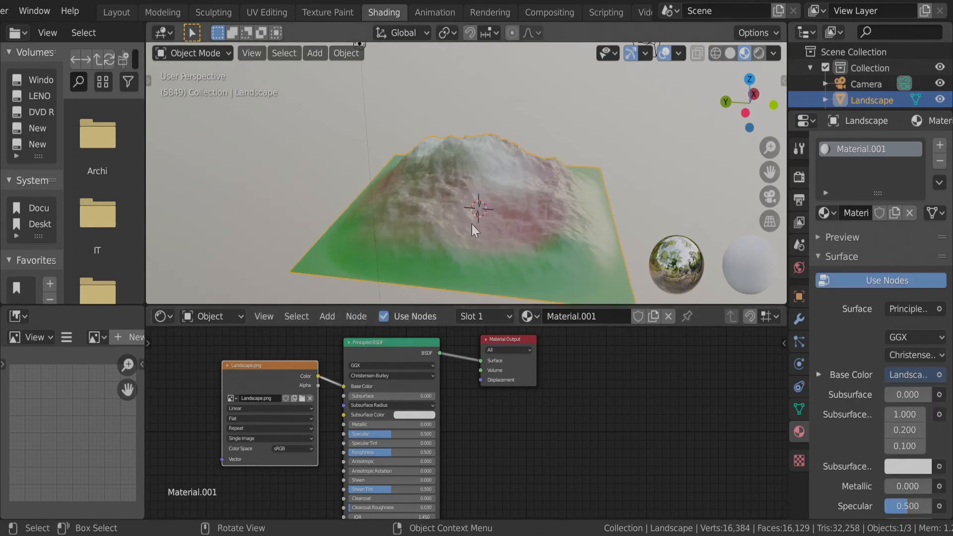
Set the Principled BSDF's Roughness to 1.000 and its Specular to 0.224.
middle_click_drag(632, 224, 413, 227)
left_click_drag(390, 453, 438, 459)
mouse_move(400, 434)
left_mouse_down()
mouse_move(350, 434)
mouse_move(436, 434)
mouse_move(368, 434)
left_mouse_up()
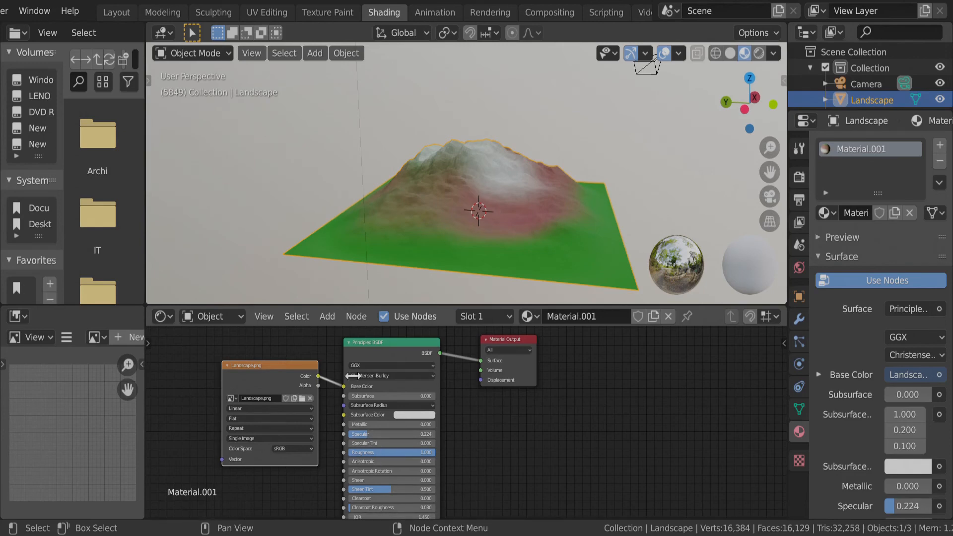
Return to the Layout workspace and inspect the textured landscape in front orthographic view, with the light and camera in frame.
left_click(117, 15)
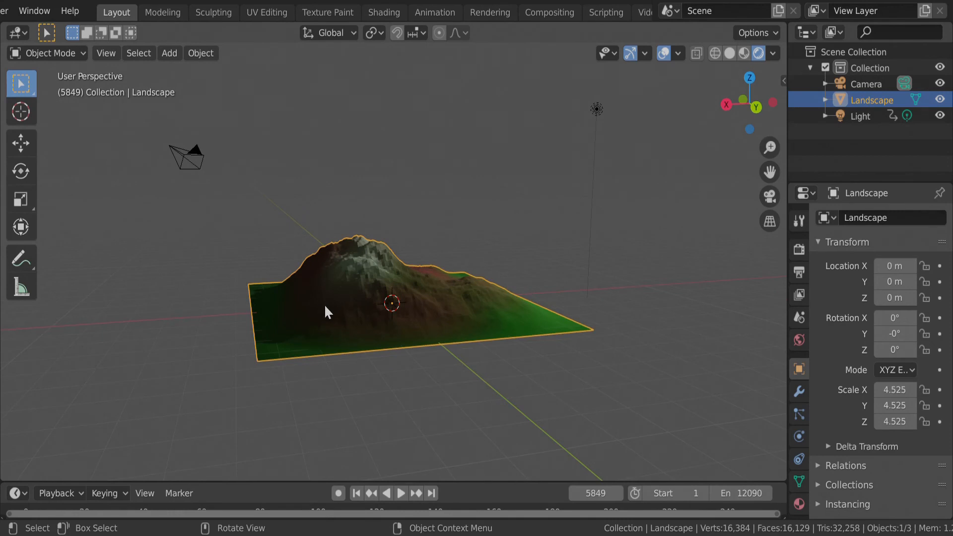
key("KP_1")
scroll(392, 365, "up", 5)
scroll(393, 368, "down", 2)
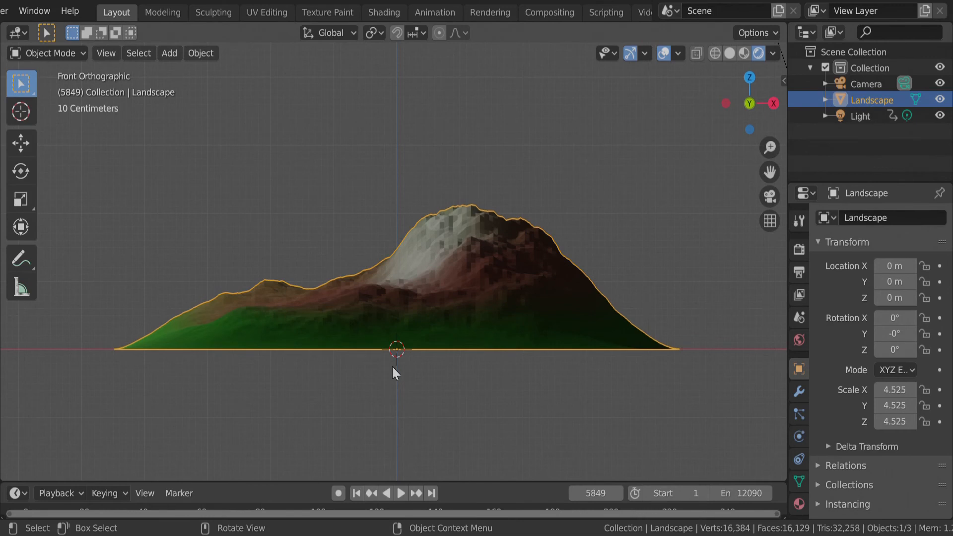
scroll(393, 373, "down", 4)
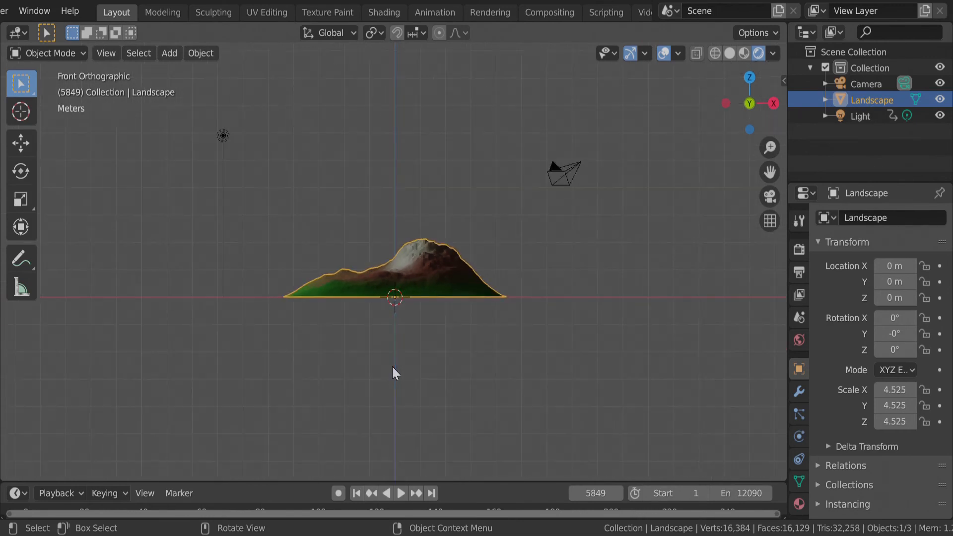
Try to insert a Location keyframe for the light at frame 5849.
left_click(223, 137)
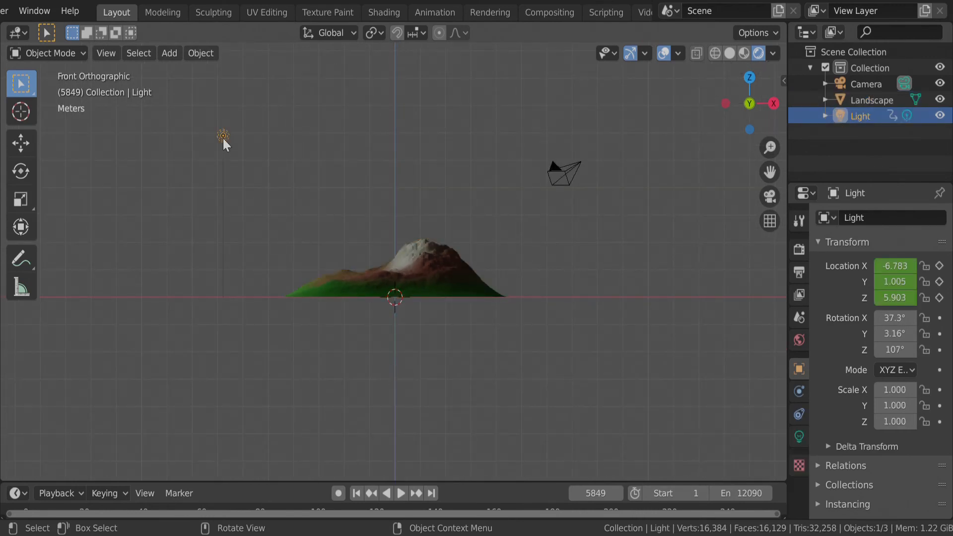
key("i")
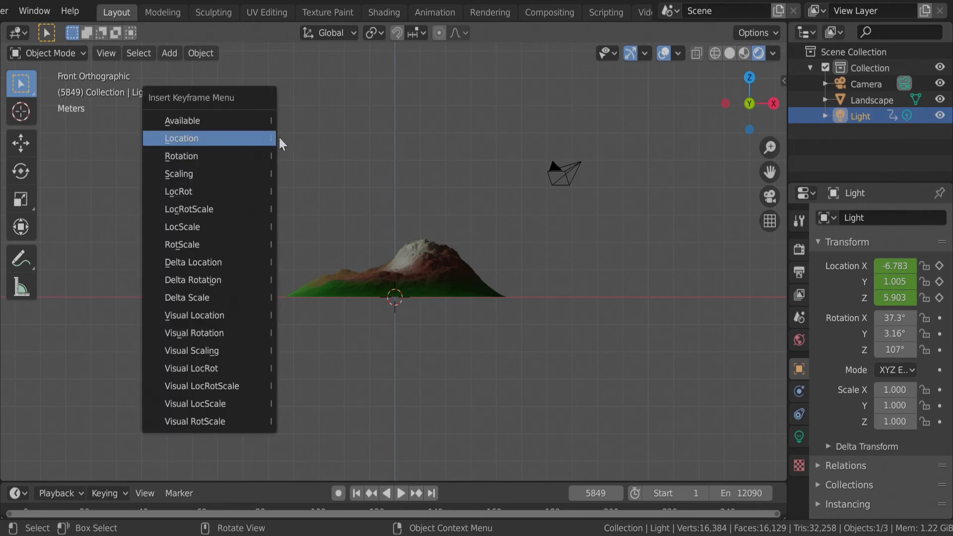
left_click(247, 139)
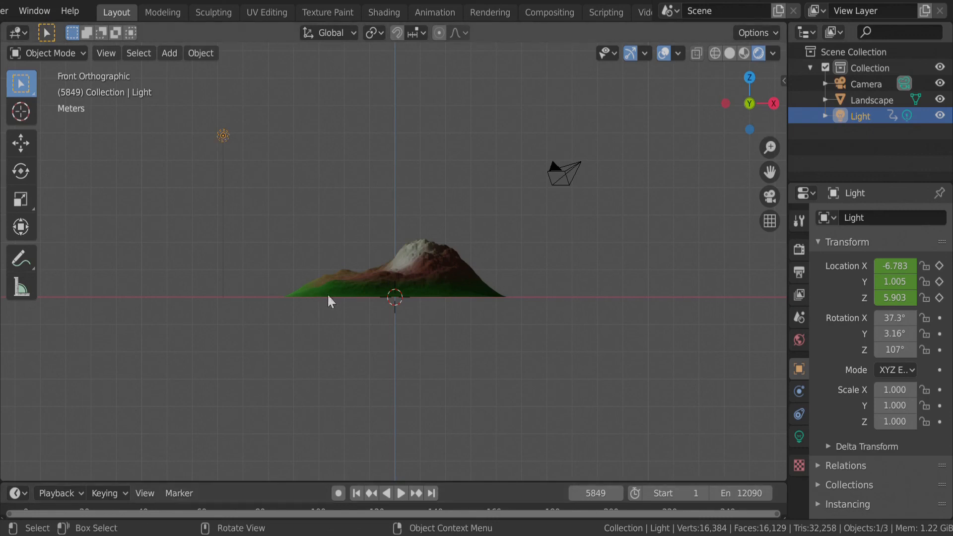
Play the animation briefly, stop it, and select the landscape.
key("space")
key("space")
left_click(434, 282)
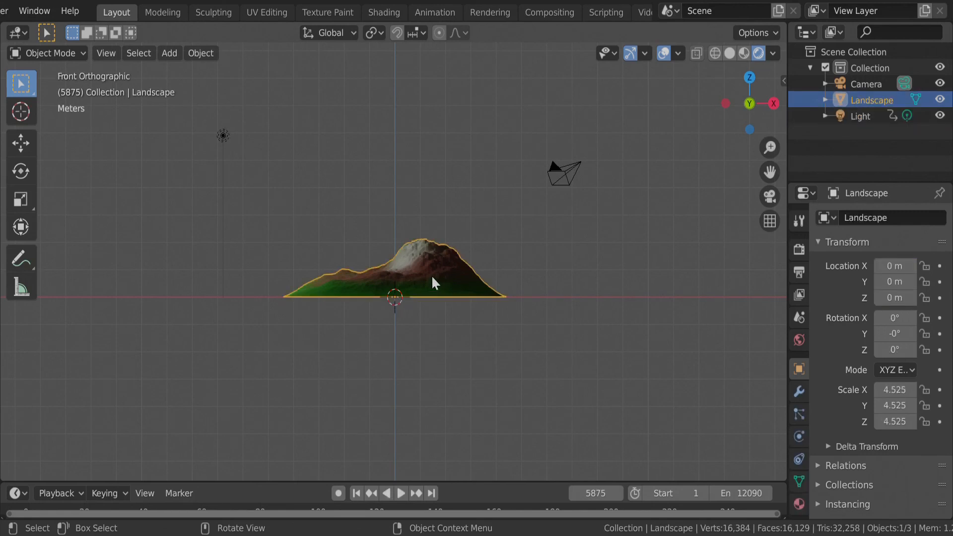
Set the current frame to 1, select the light, and play its animation to examine the changing shading on the mountain.
left_click(590, 494)
type("1")
key("Return")
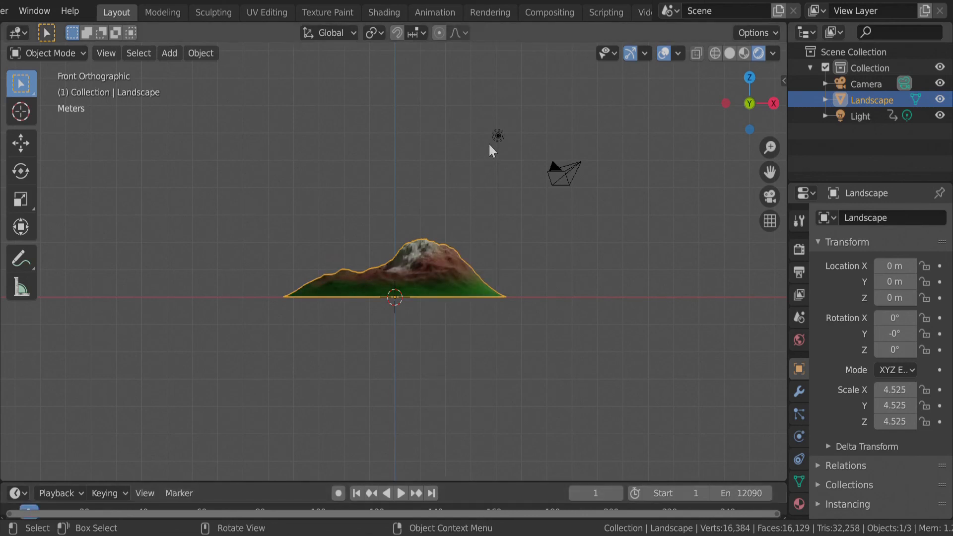
left_click(498, 136)
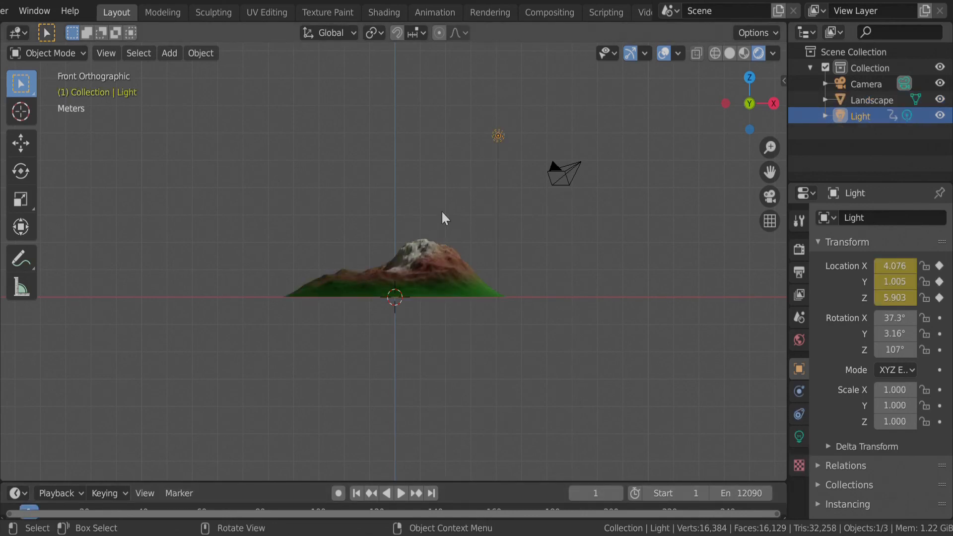
scroll(432, 322, "up", 3)
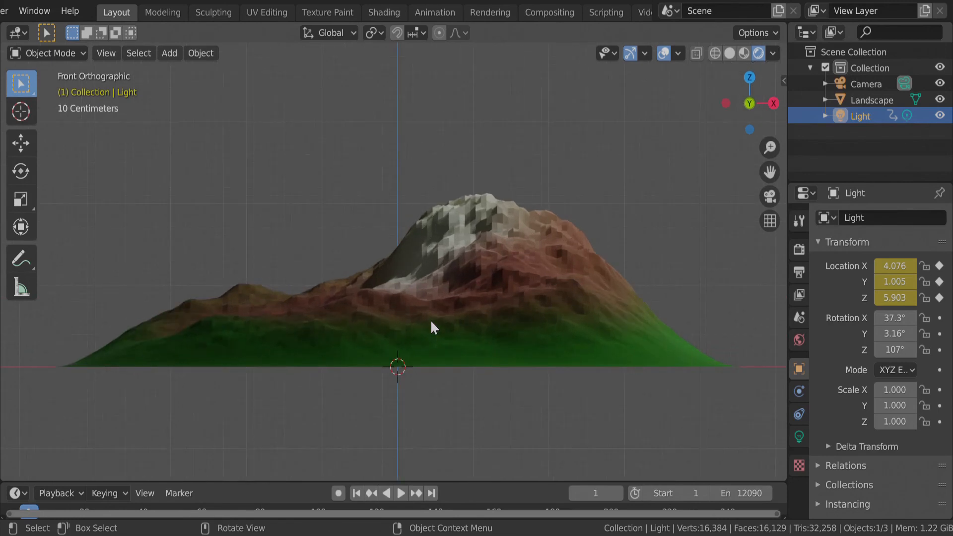
key("space")
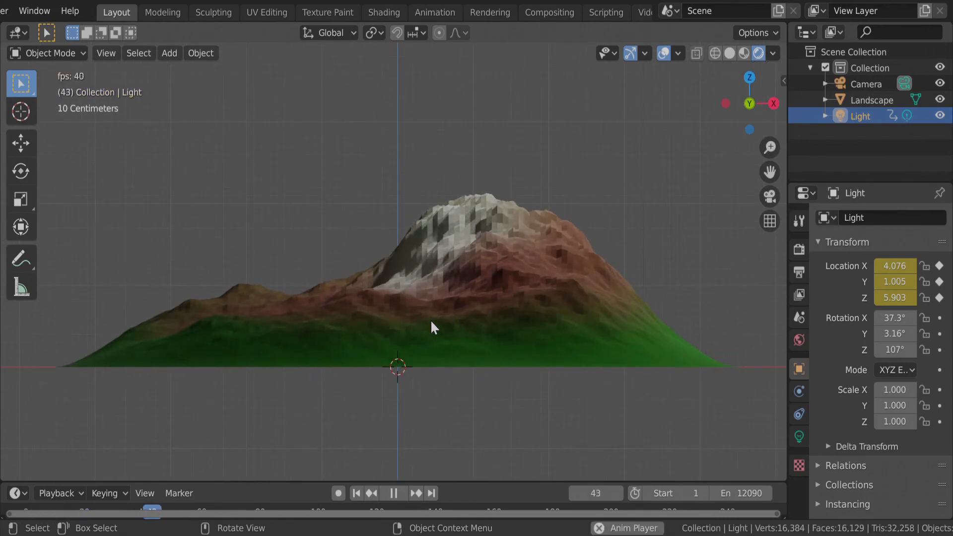